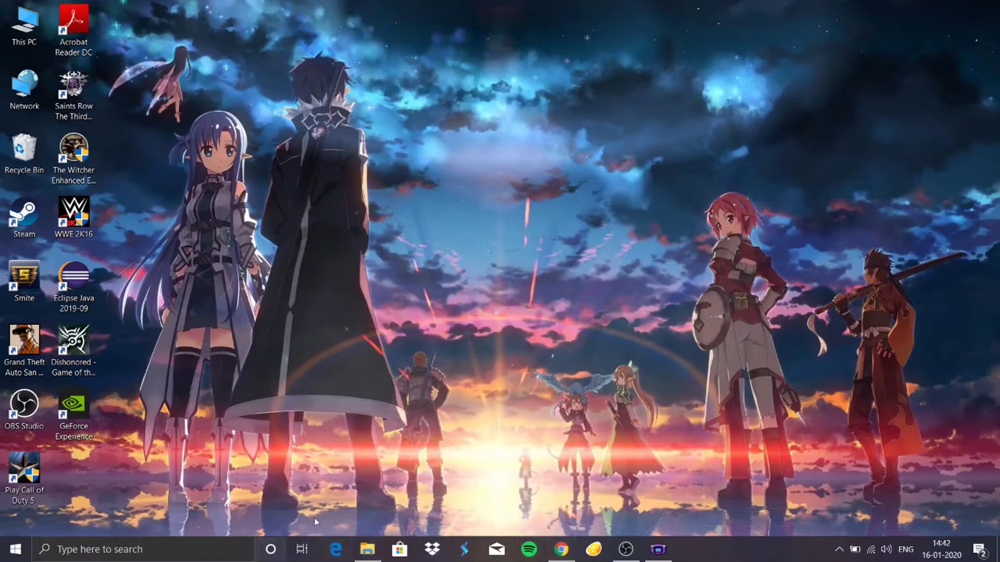
Step: Get the Explorer folder window out of the way and maximize Advance Map
left_click(367, 549)
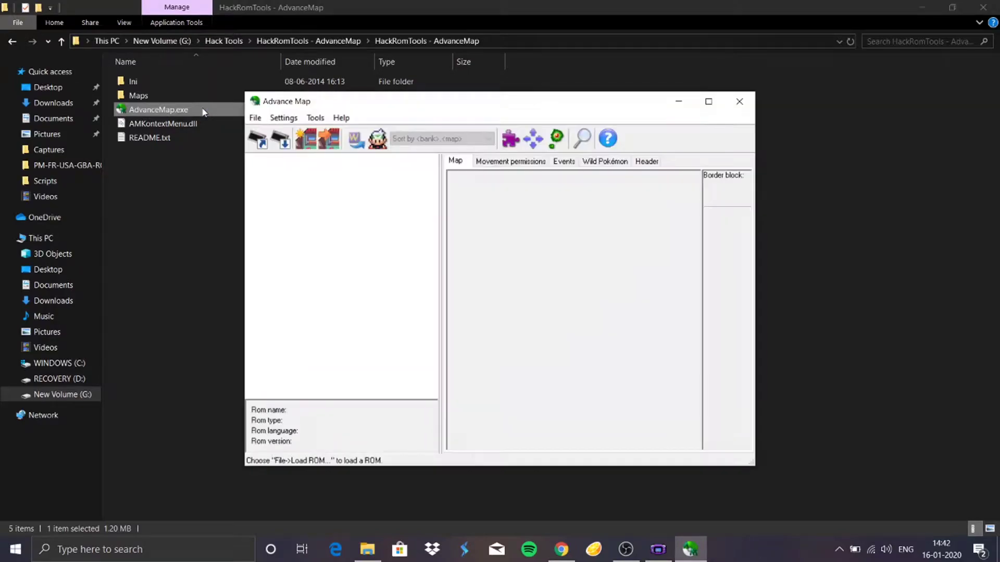
left_click(921, 7)
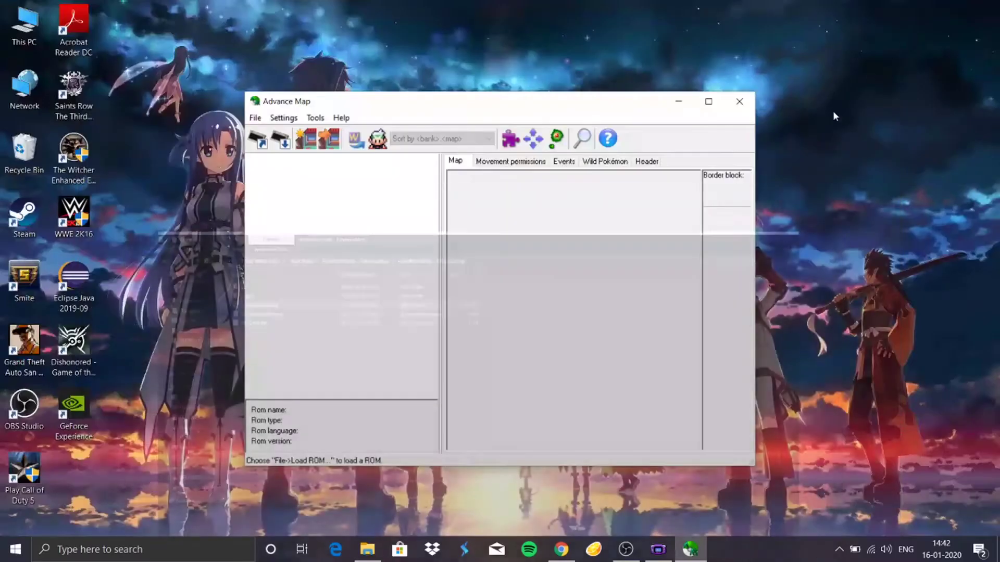
left_click(708, 102)
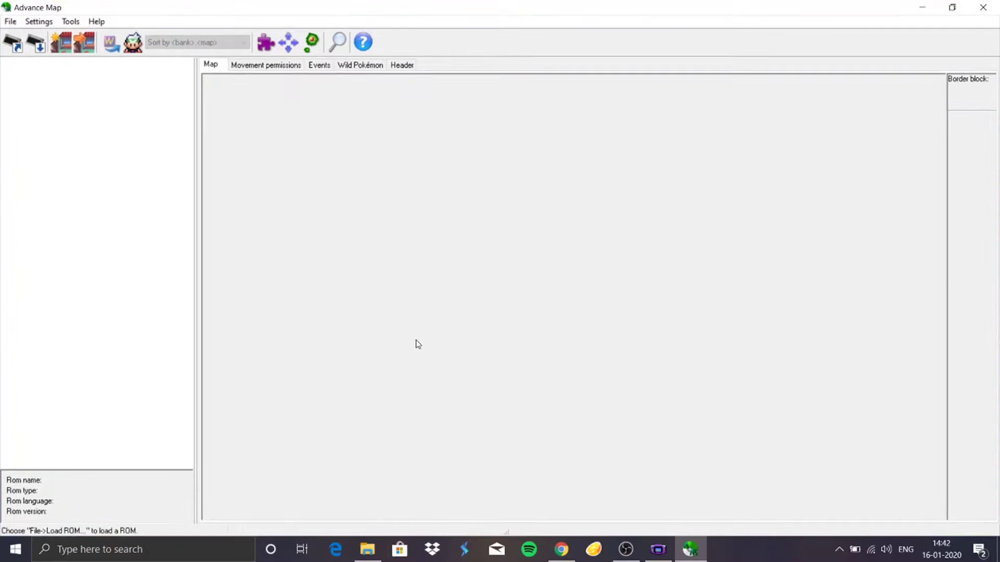
Step: Bring up the Load ROM dialog from Advance Map's File menu
left_click(14, 23)
left_click(73, 309)
left_click(14, 46)
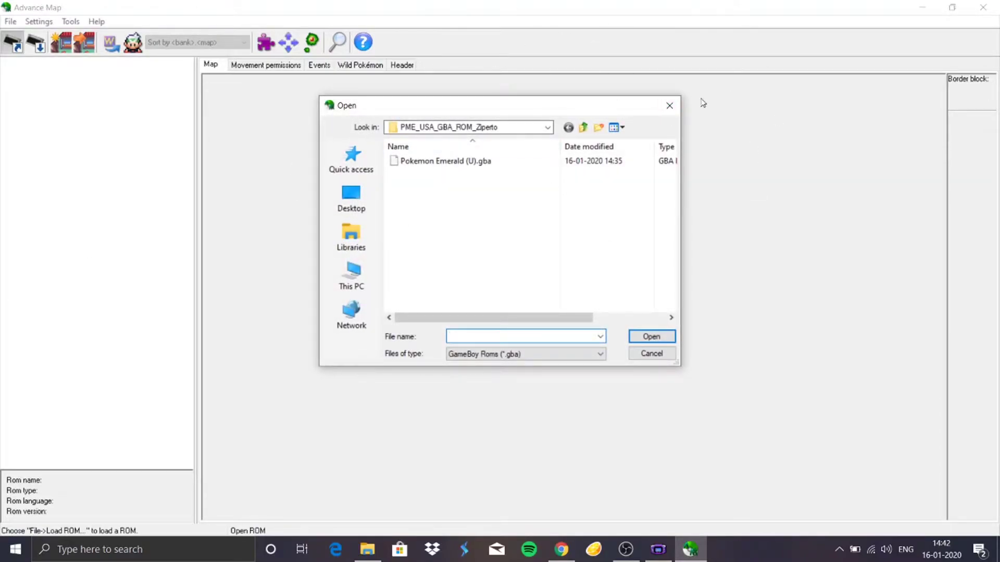
left_click(670, 106)
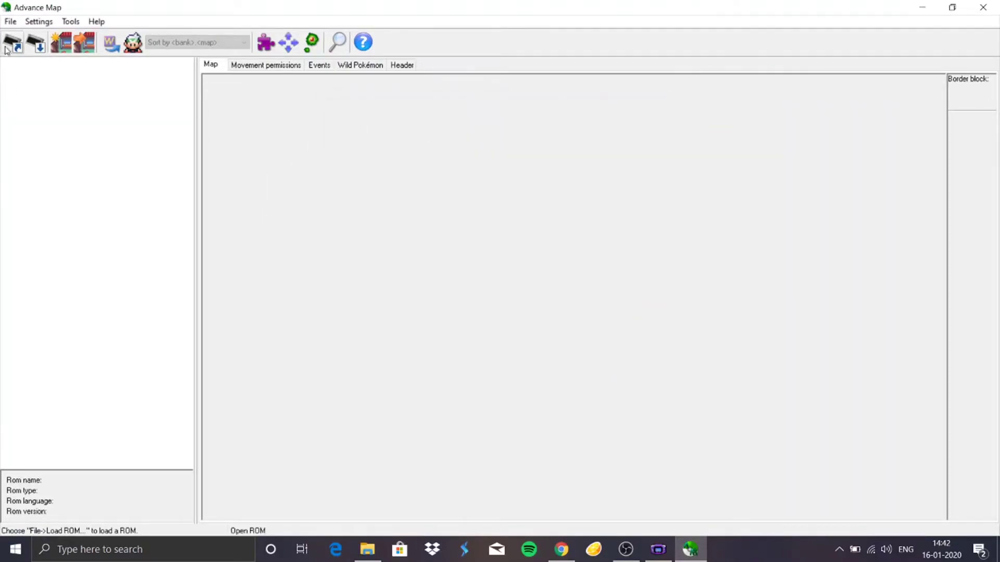
left_click(13, 22)
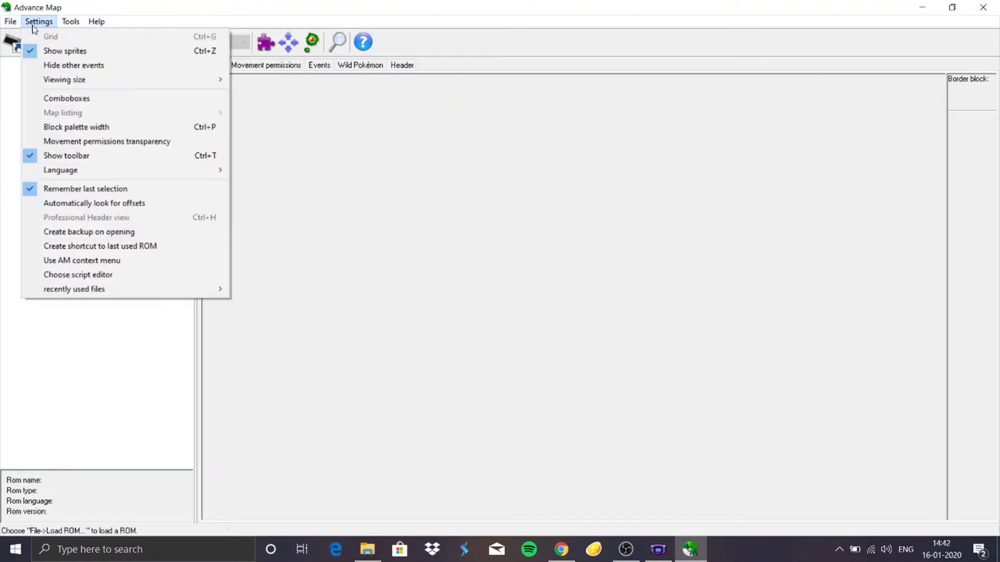
left_click(20, 37)
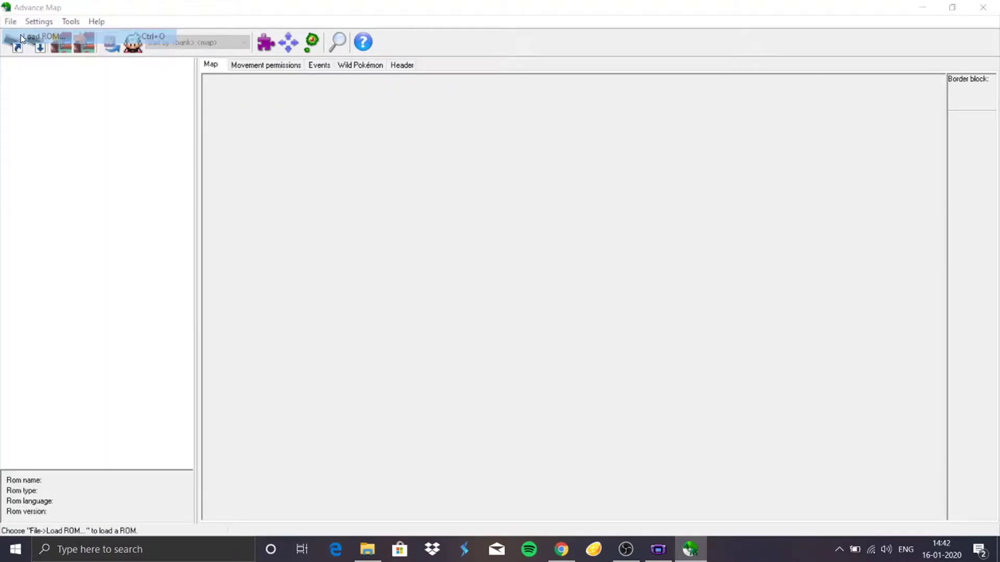
Step: Load Pokemon Emerald (U).gba, the BPE English version 1.0 ROM
double_click(449, 161)
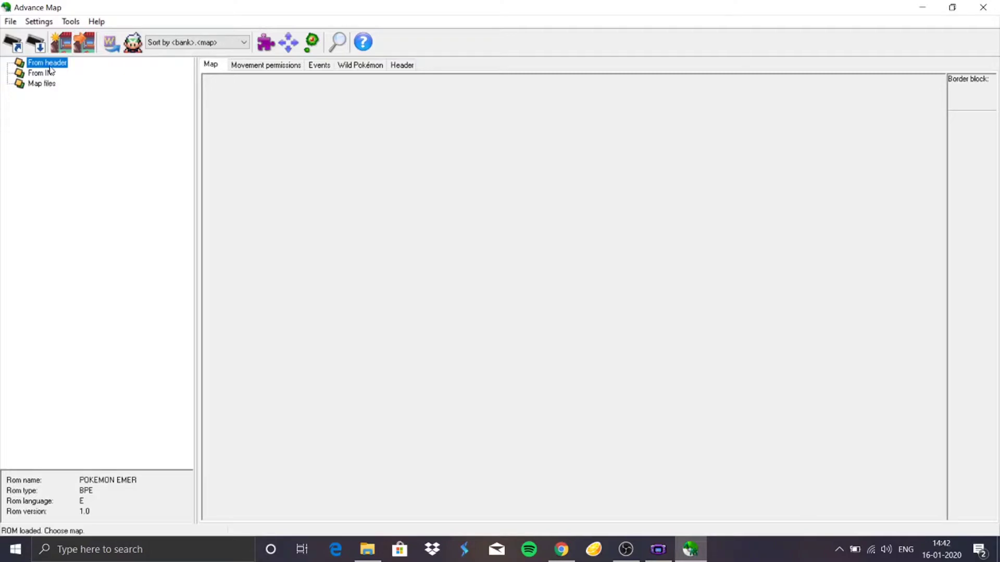
Step: Try CLEMENTI-VILLE (0.0) under Map files, dismiss the missing-file error, and collapse the group
double_click(23, 87)
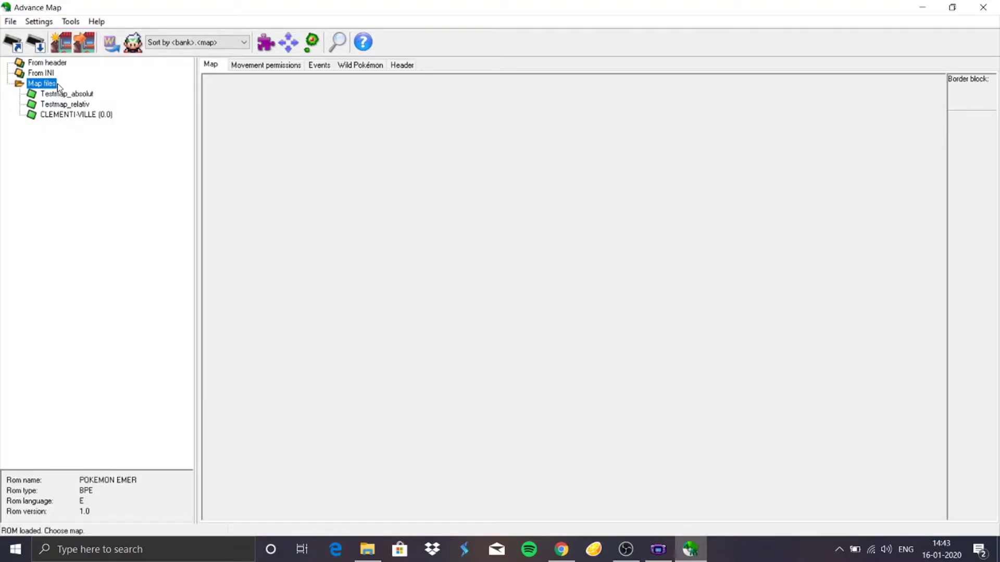
left_click(88, 115)
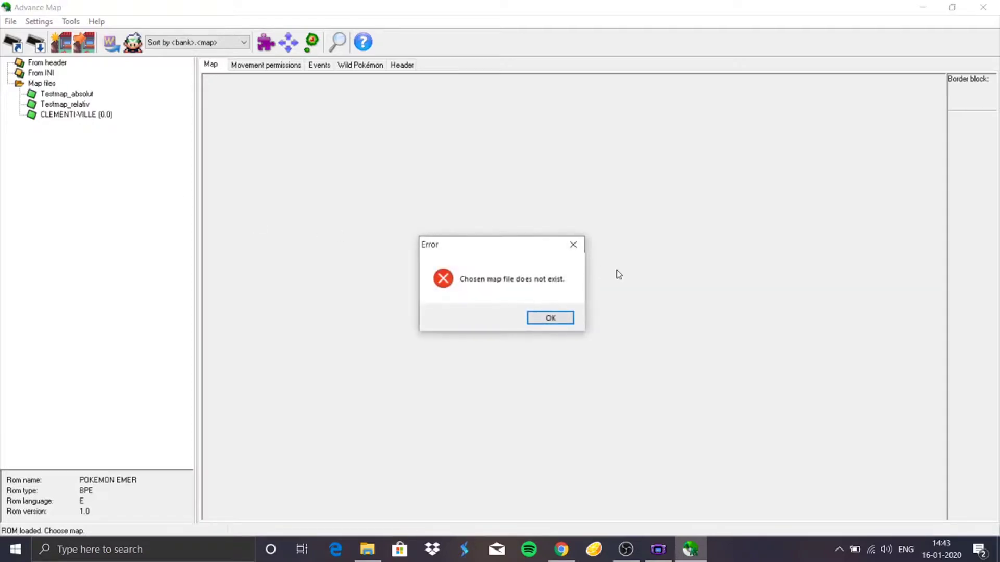
left_click(567, 319)
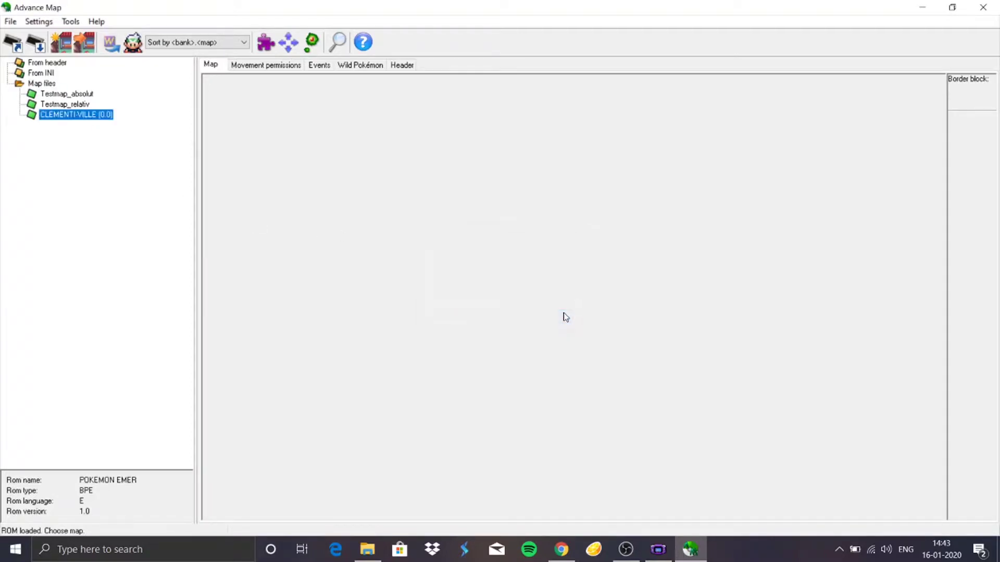
double_click(20, 86)
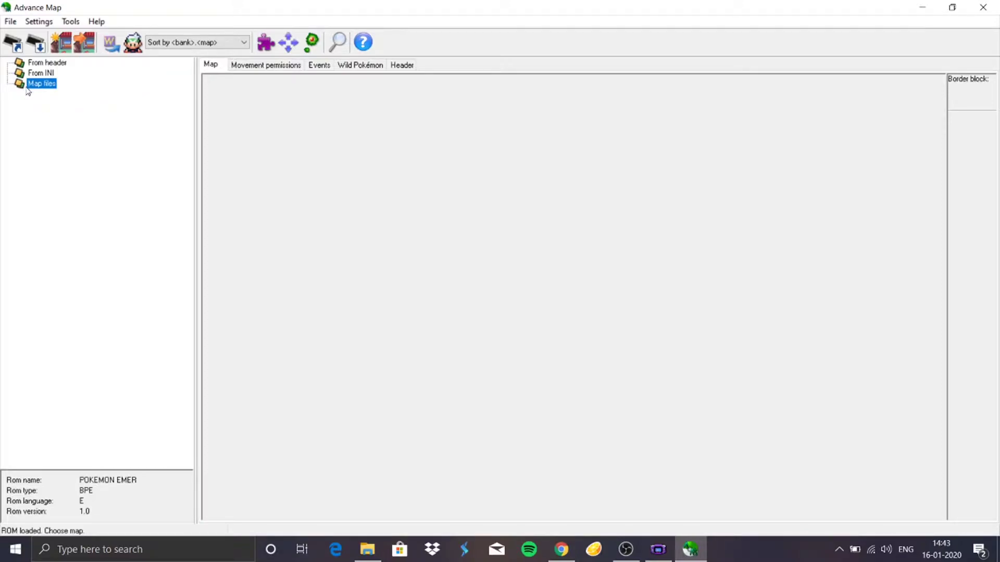
Step: Browse and collapse the From INI list, then expand From header into banks 0–33
double_click(20, 73)
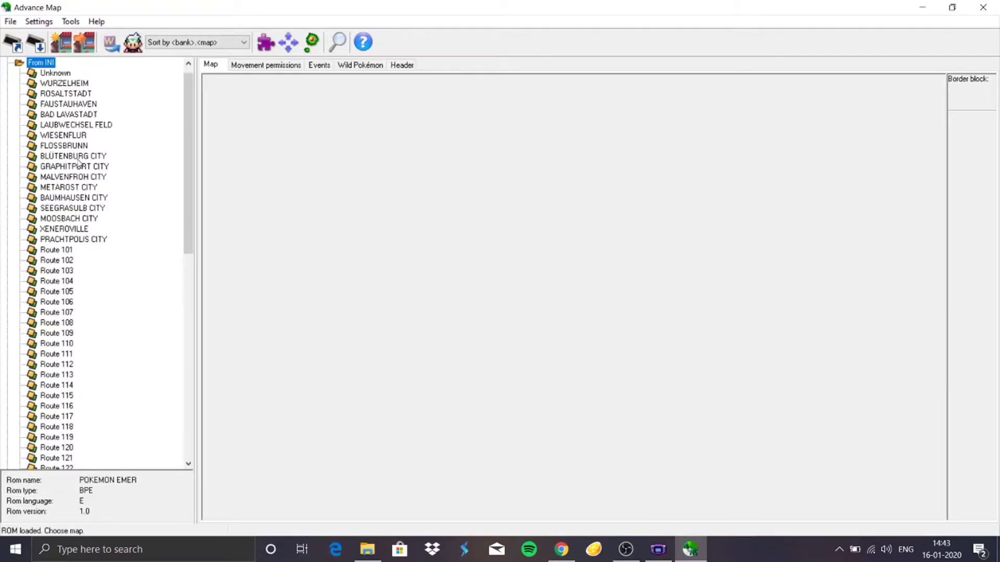
scroll(79, 163, "down", 5)
scroll(80, 167, "up", 5)
scroll(79, 168, "up", 1)
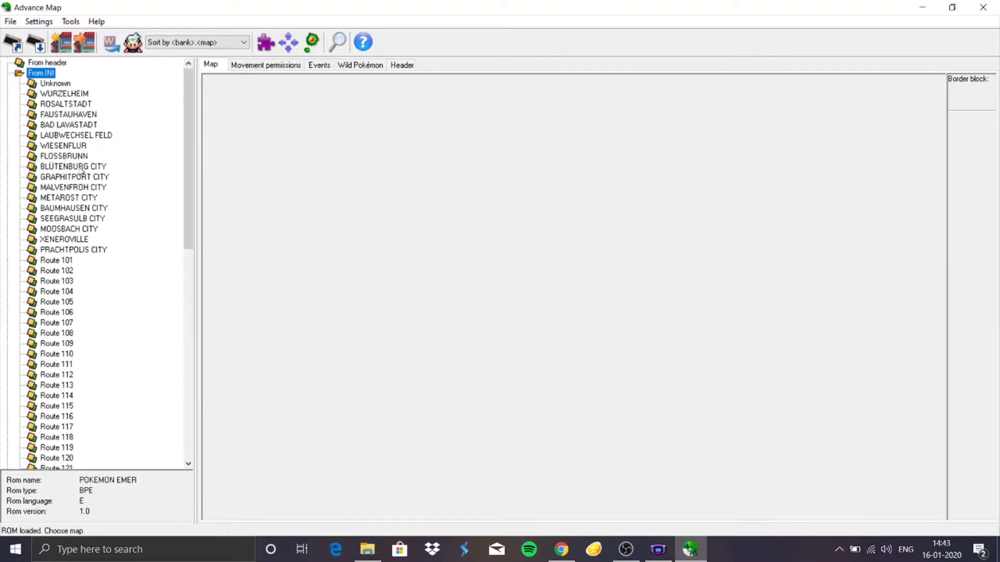
double_click(20, 76)
double_click(20, 66)
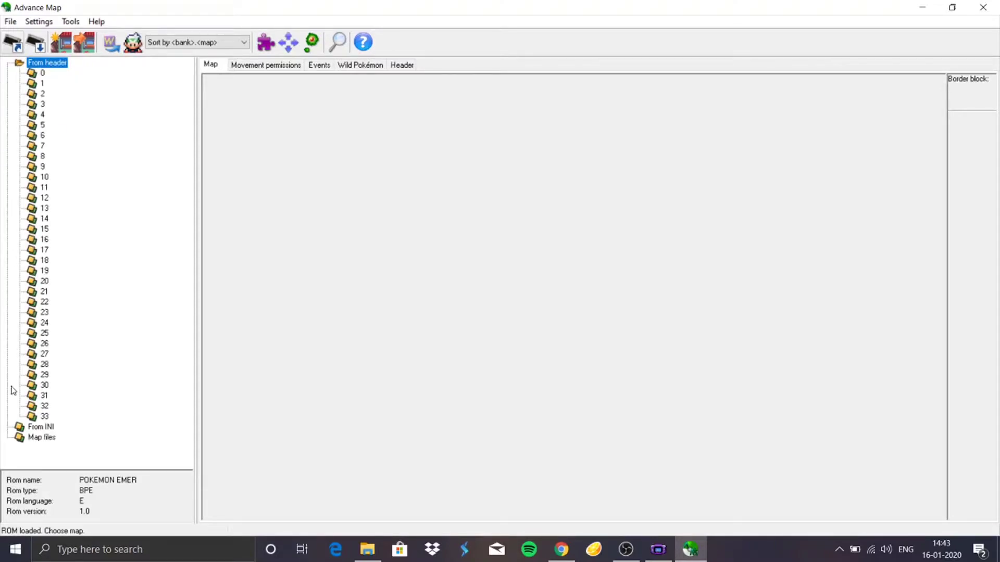
Step: Expand bank 0 and open LITTLEROOT TOWN (0.9) with its tileset
double_click(32, 74)
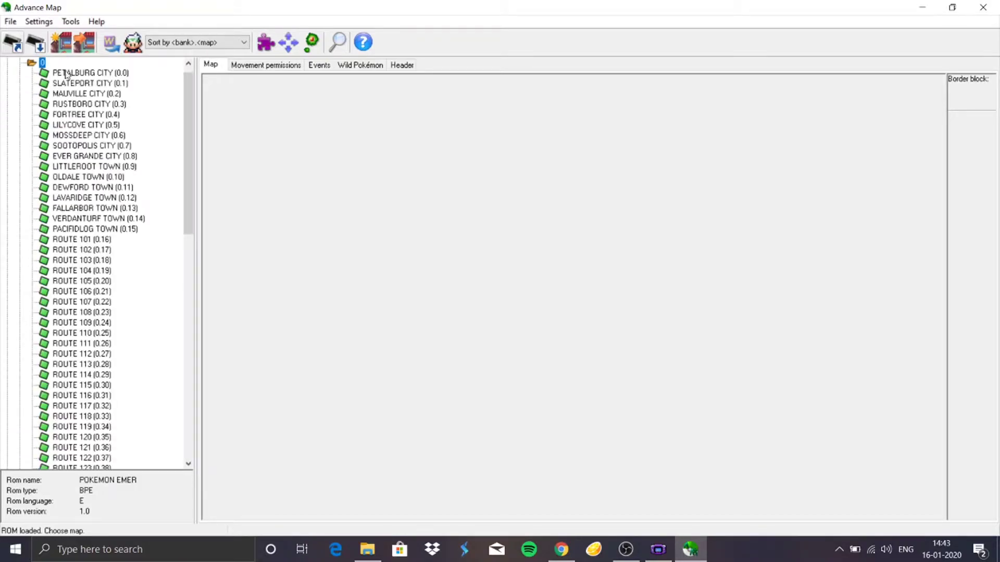
scroll(101, 77, "down", 3)
scroll(102, 84, "up", 4)
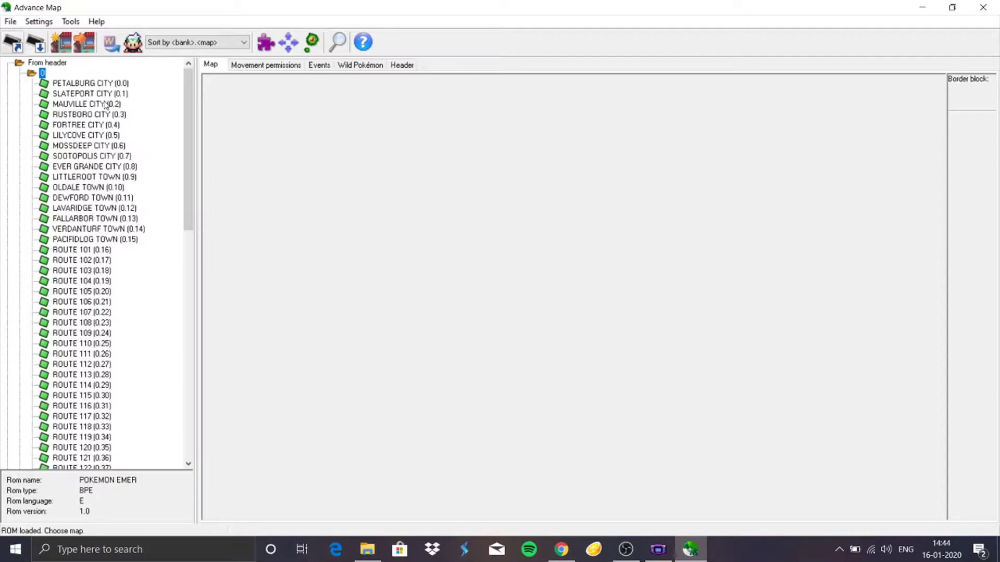
scroll(63, 231, "down", 6)
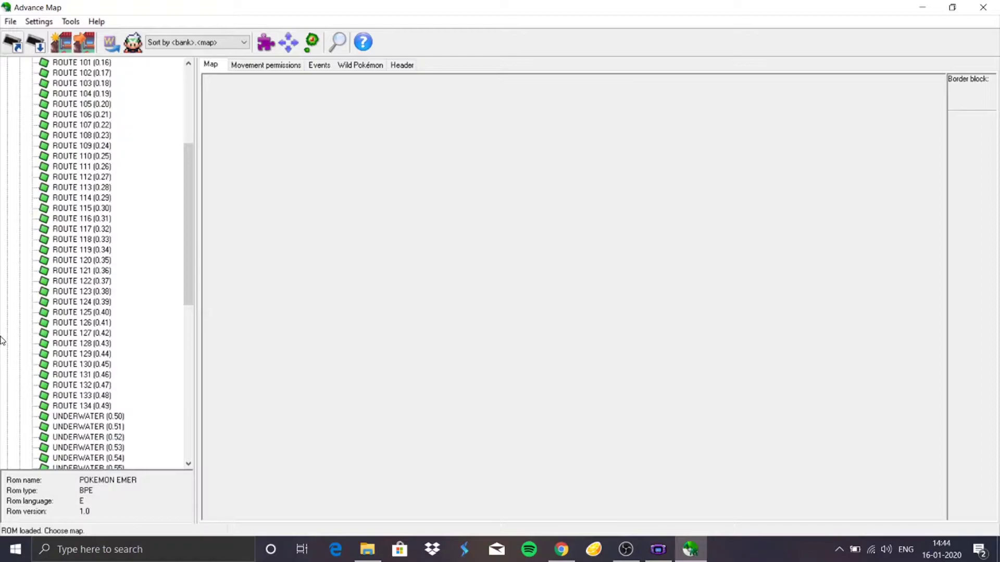
scroll(138, 383, "up", 6)
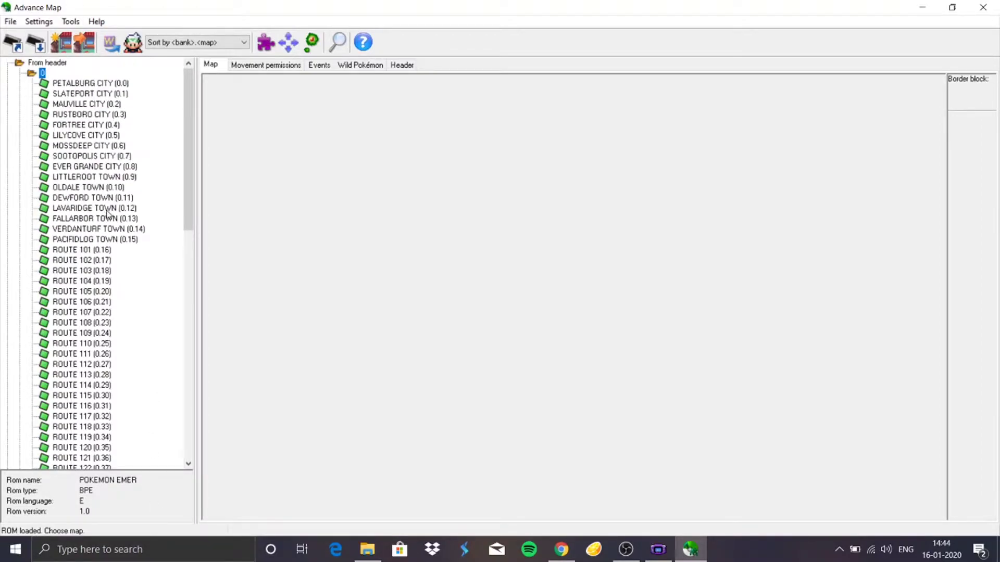
left_click(106, 178)
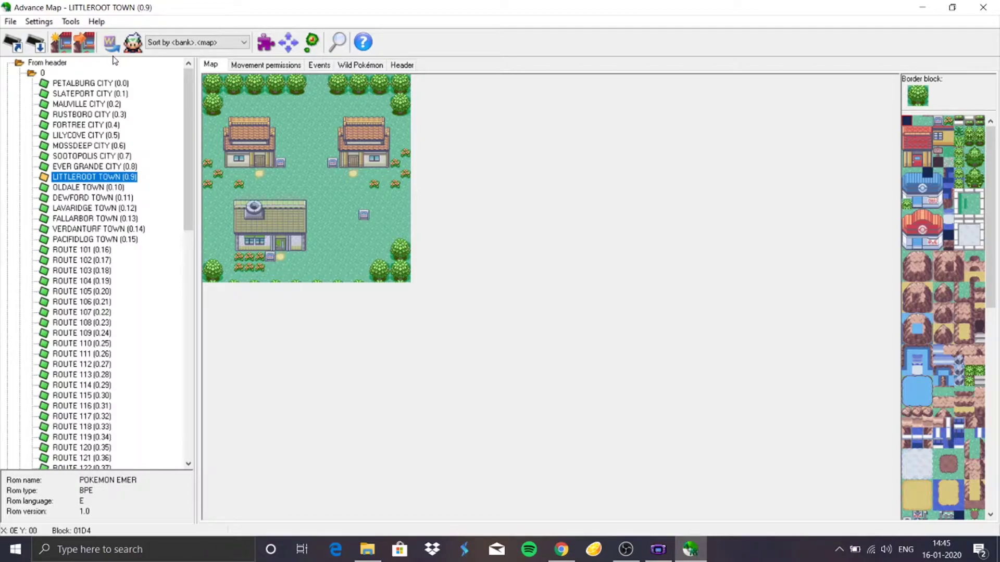
Step: Peek at Fortree City, return to Littleroot Town, view its events and sprites, then bring up the map sorting options
left_click(86, 127)
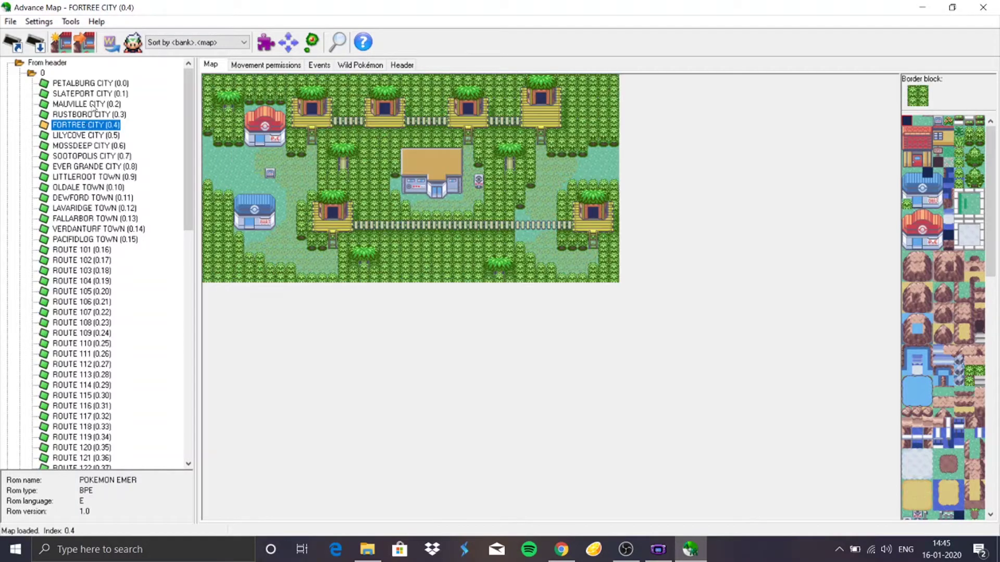
left_click(108, 42)
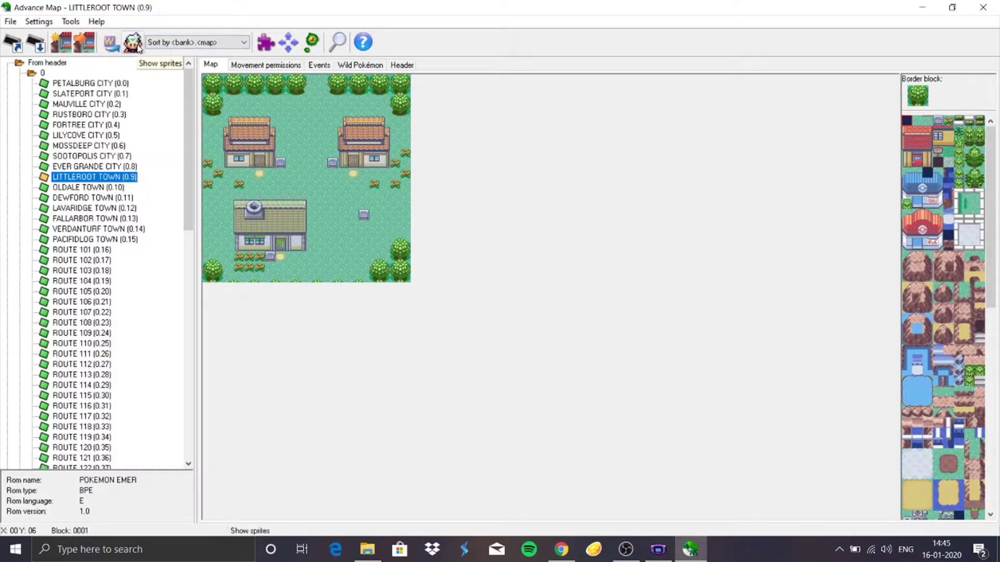
left_click(319, 65)
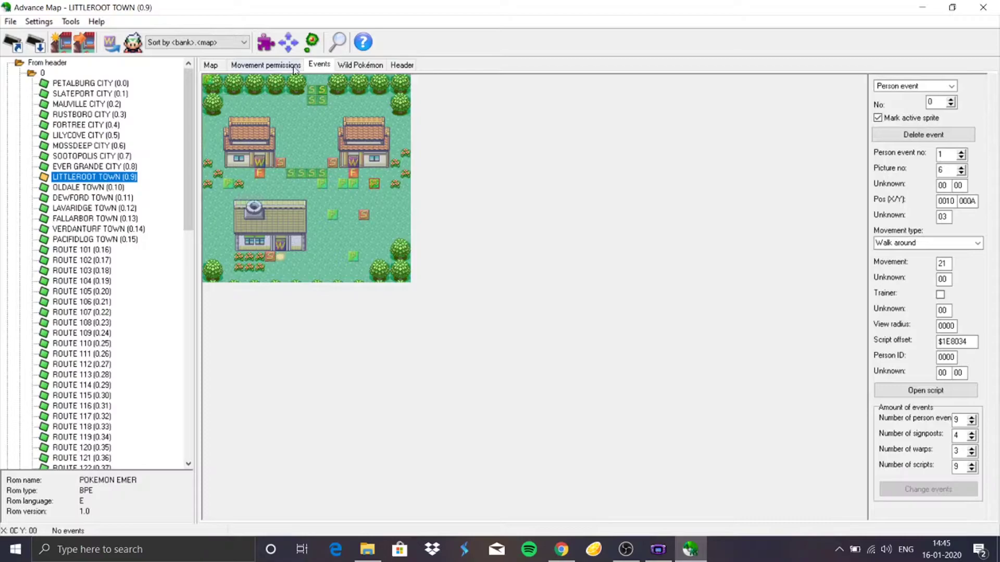
left_click(133, 43)
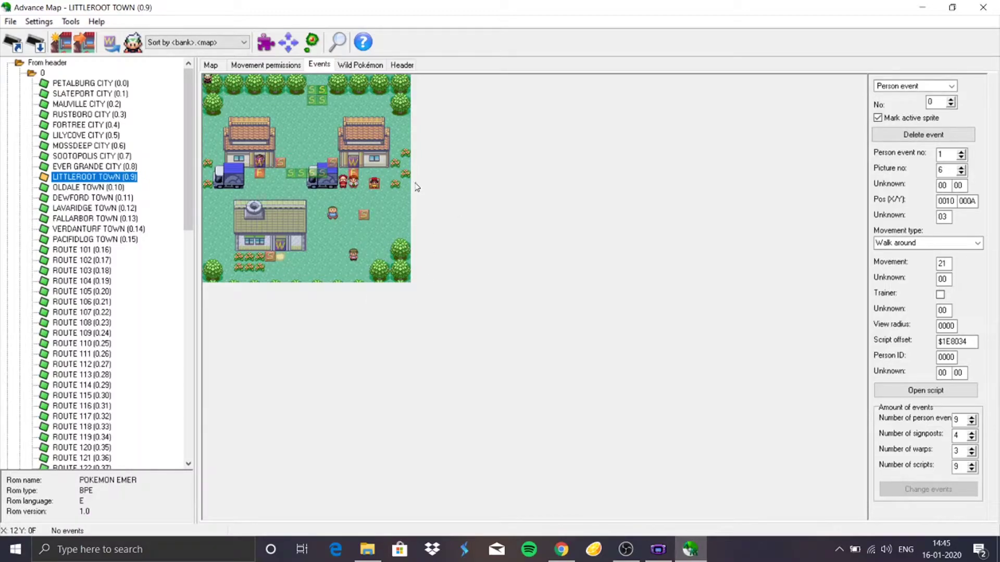
left_click(208, 67)
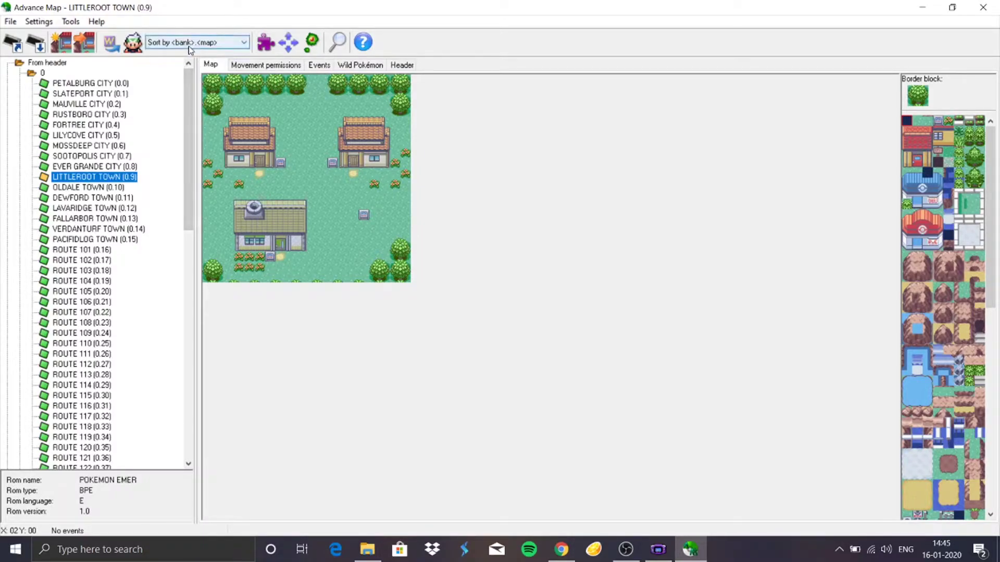
left_click(190, 45)
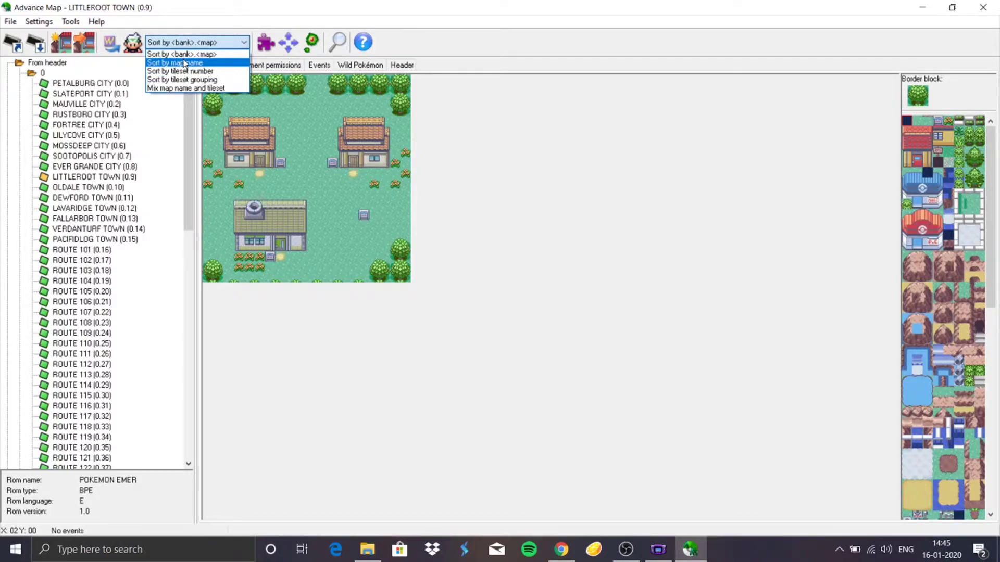
Step: Sort maps by name, re-expand the LITTLEROOT TOWN group, and load LITTLEROOT TOWN (0.9)
left_click(185, 63)
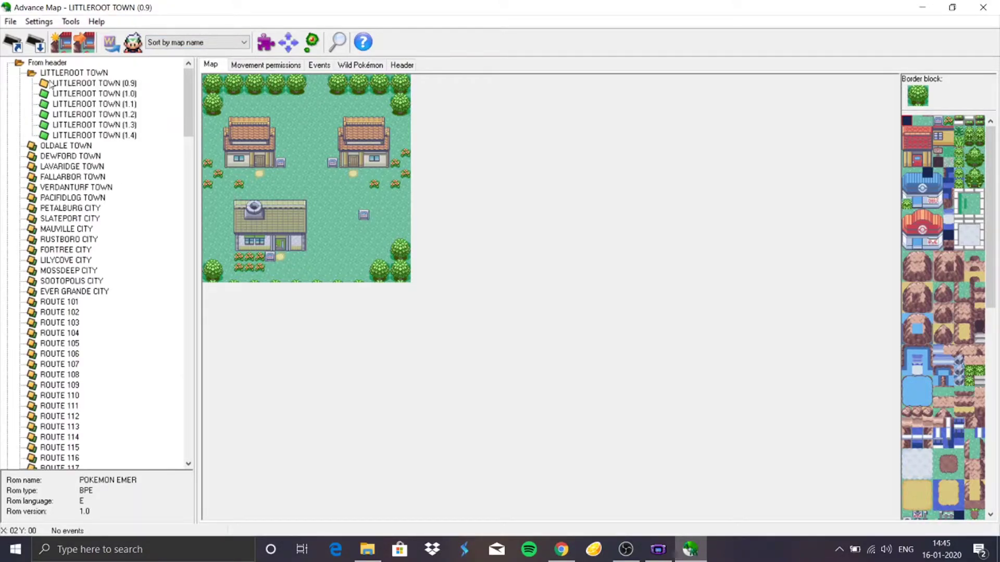
double_click(67, 73)
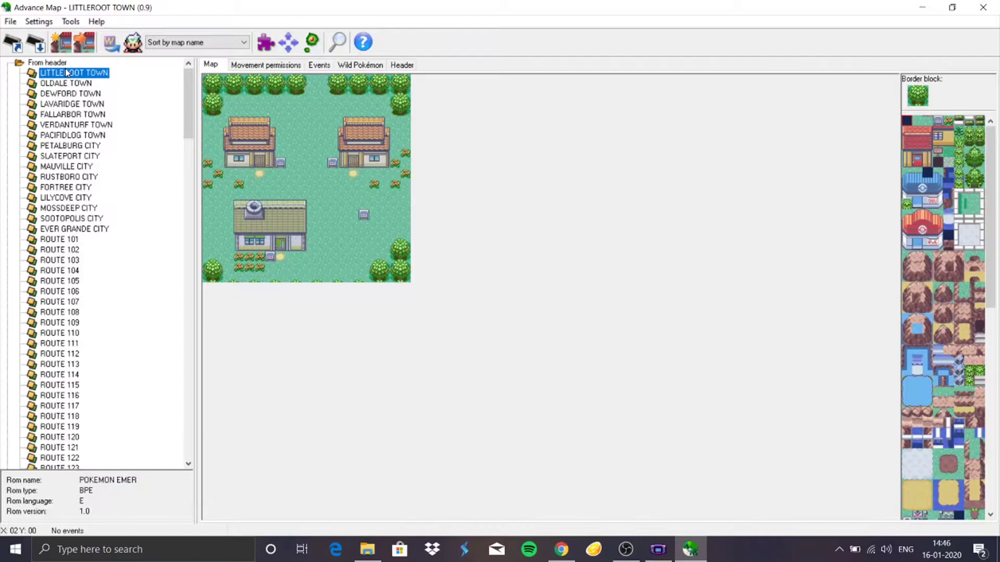
double_click(66, 72)
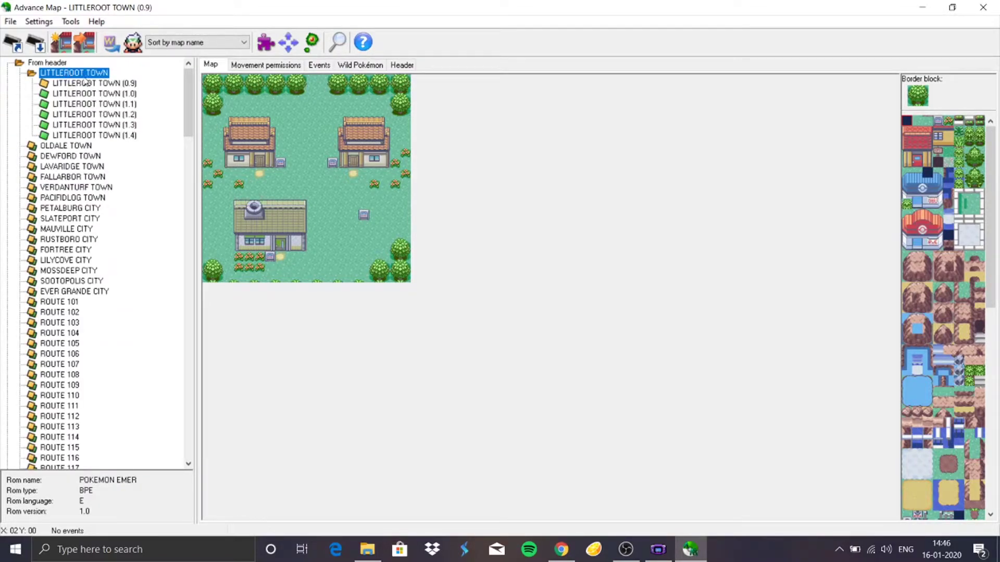
left_click(87, 83)
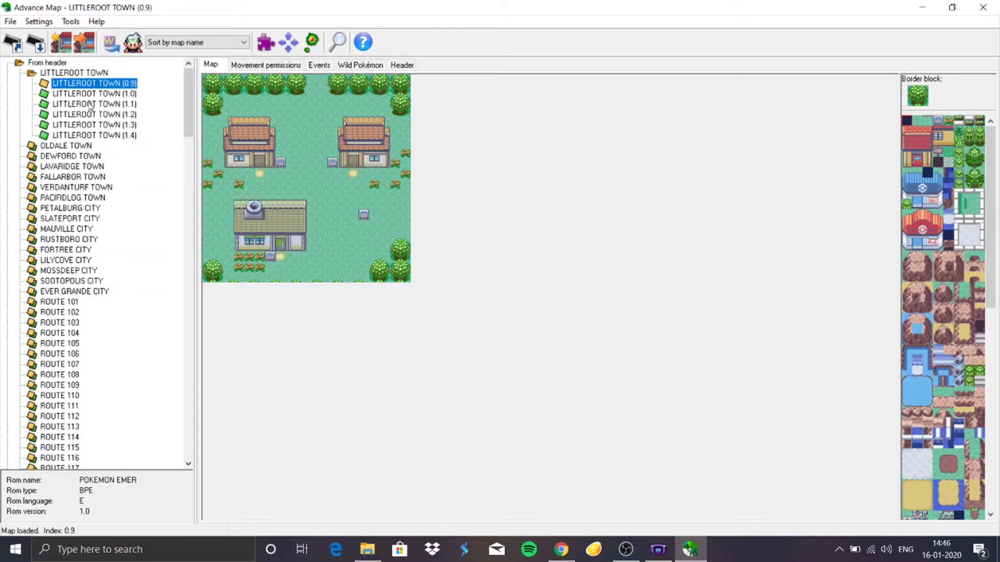
left_click(93, 94)
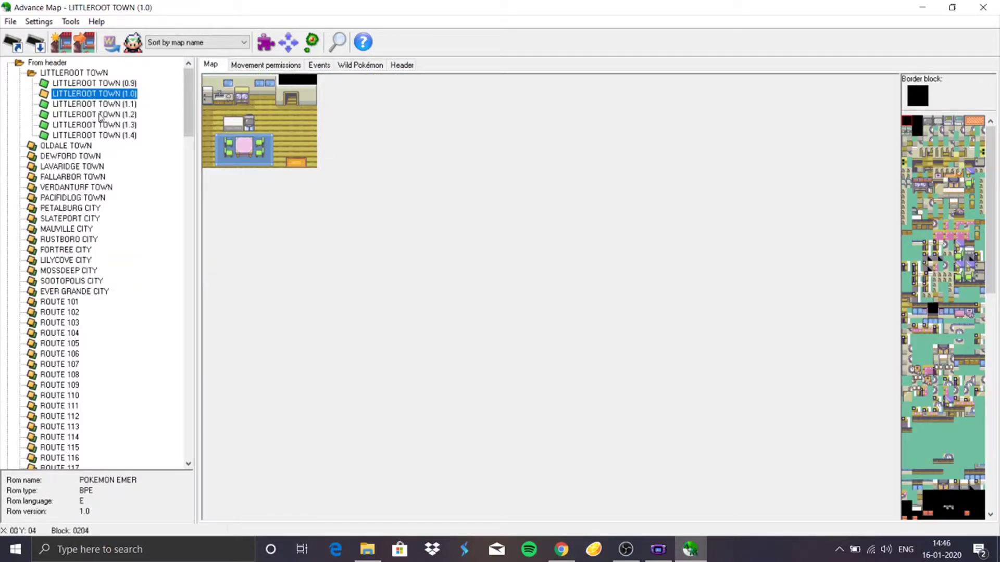
left_click(103, 105)
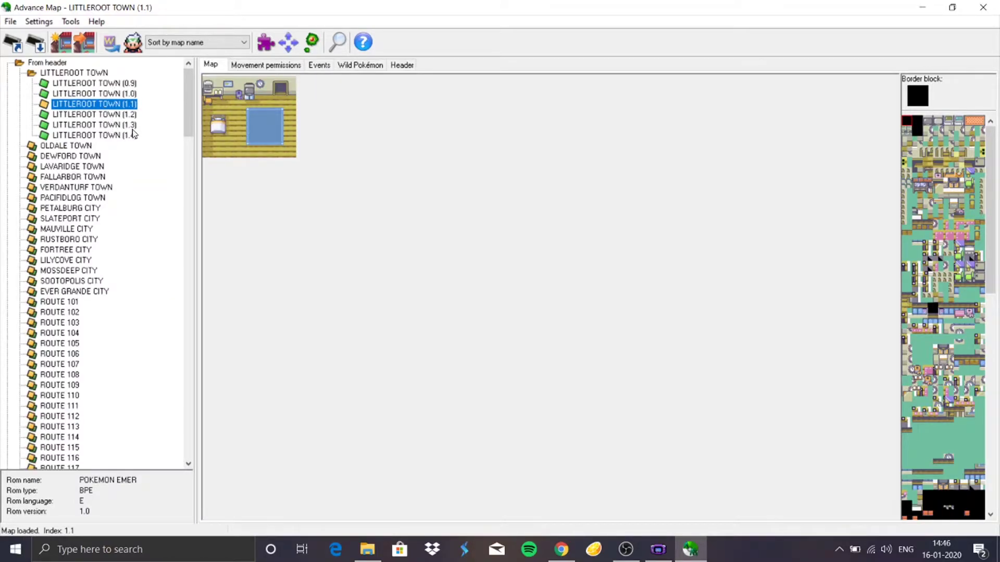
left_click(124, 116)
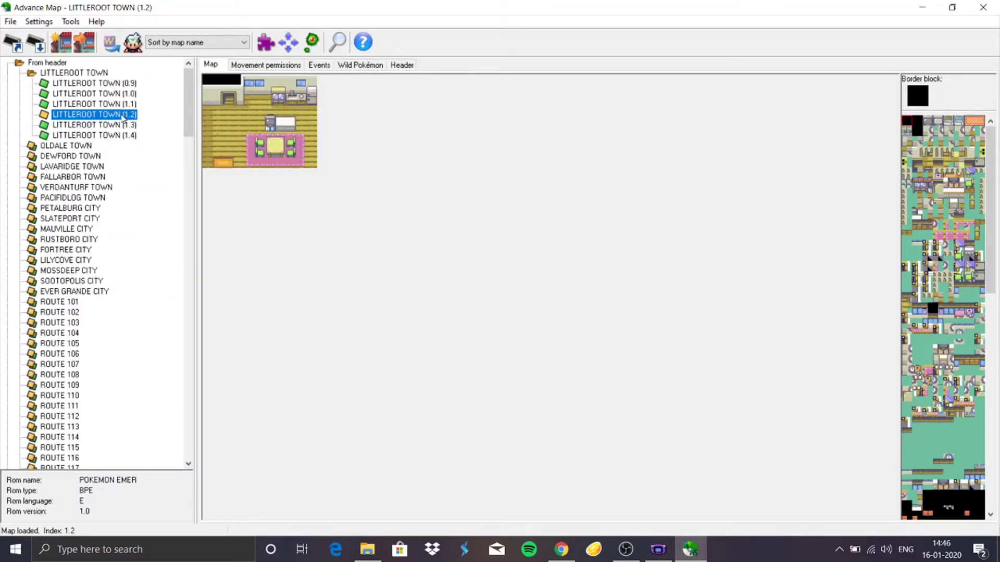
left_click(124, 126)
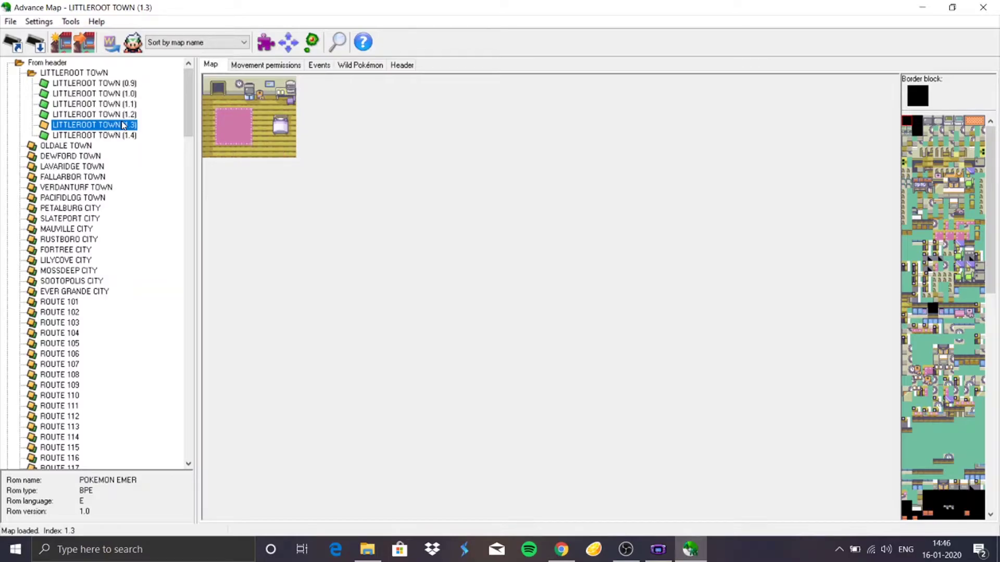
left_click(128, 136)
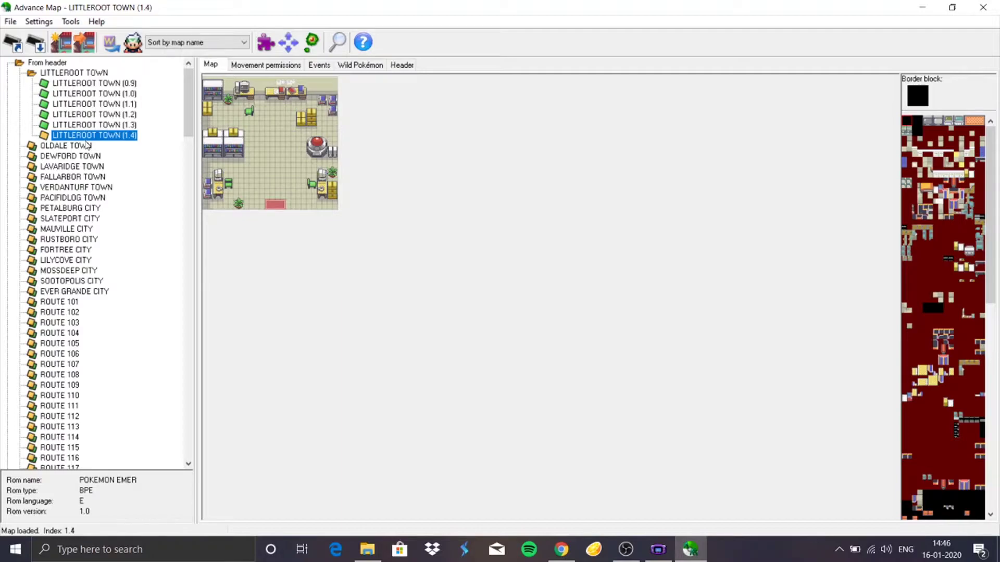
left_click(62, 93)
left_click(65, 84)
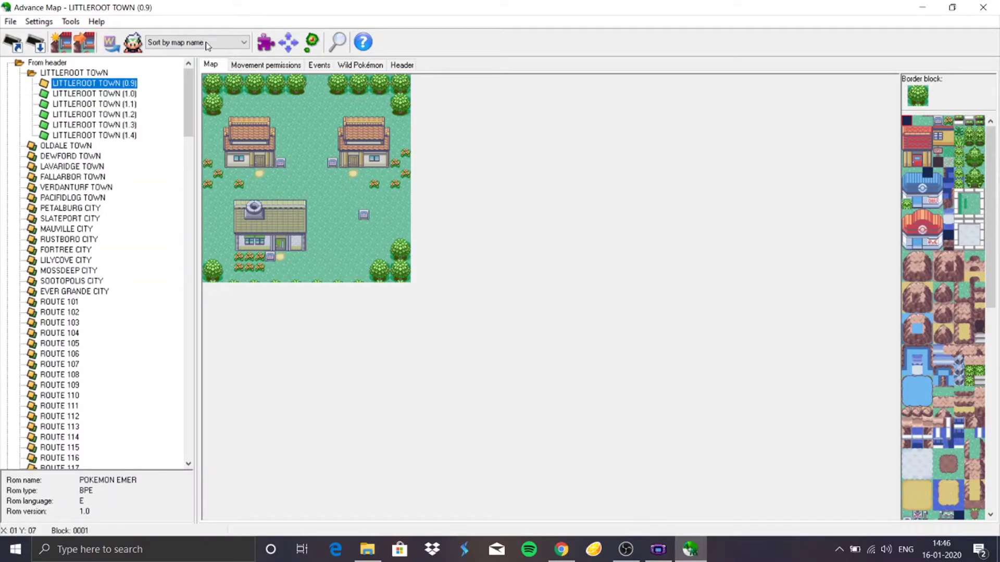
left_click(265, 43)
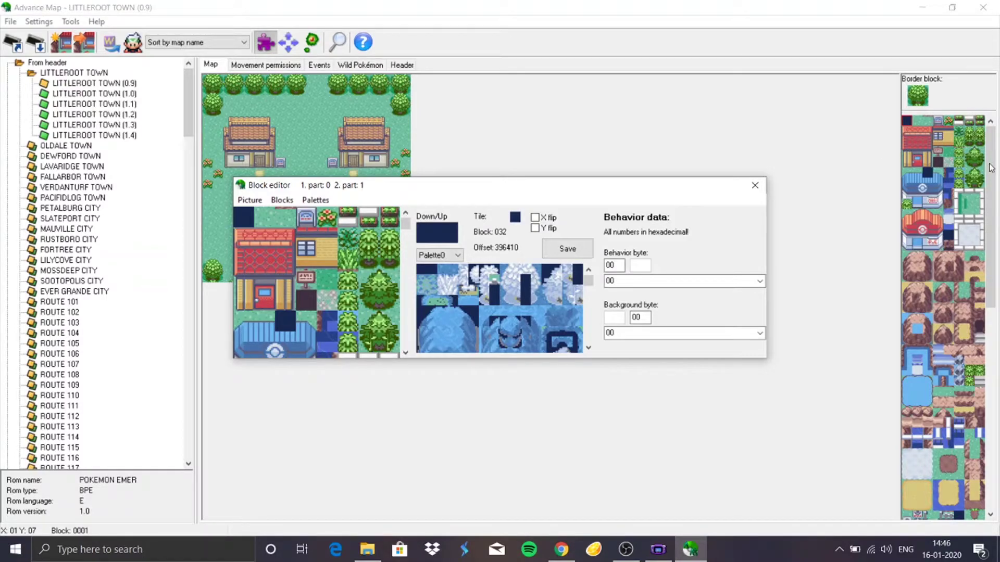
left_click(267, 222)
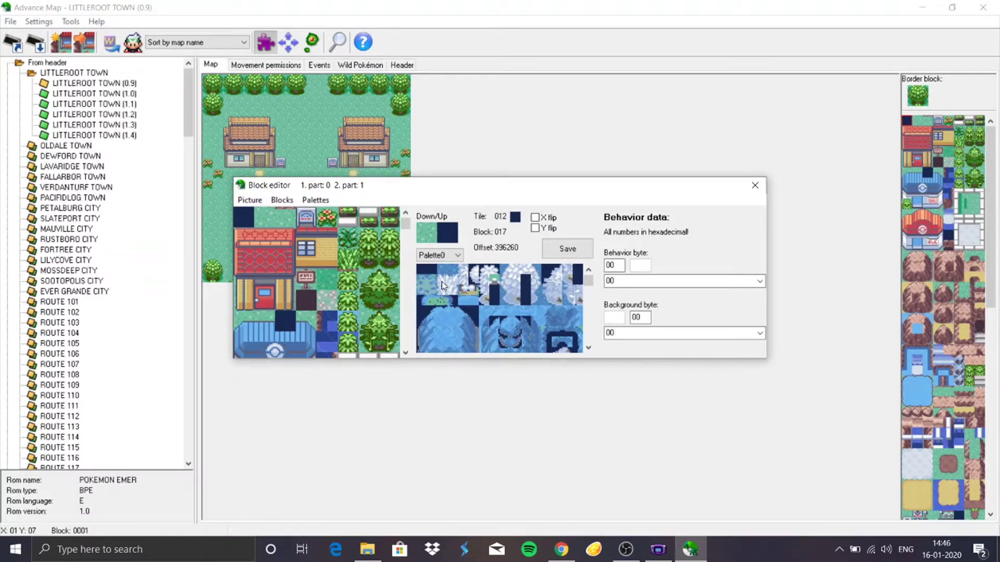
left_click(443, 229)
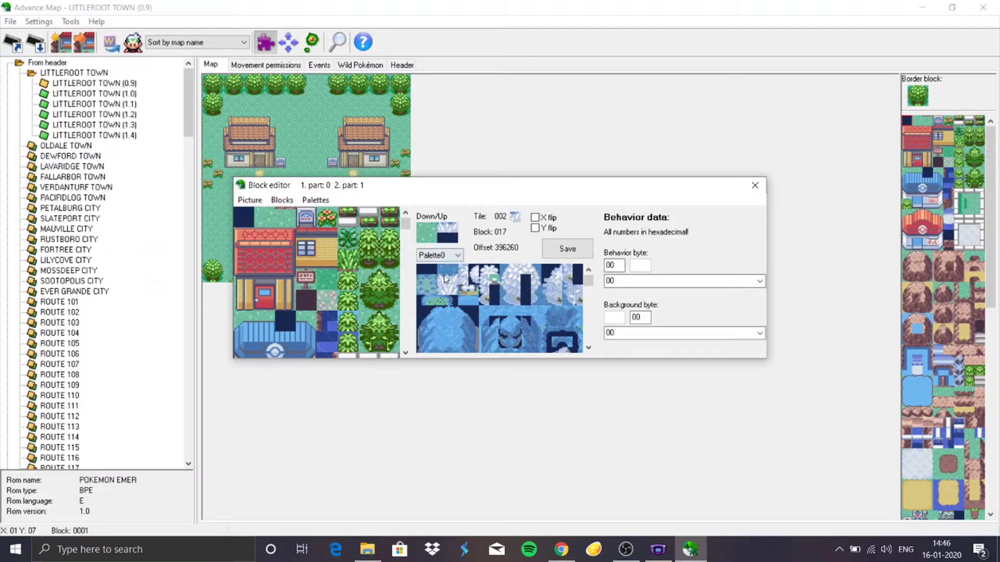
left_click(442, 237)
left_click(452, 239)
left_click(281, 219)
left_click(329, 211)
left_click(582, 253)
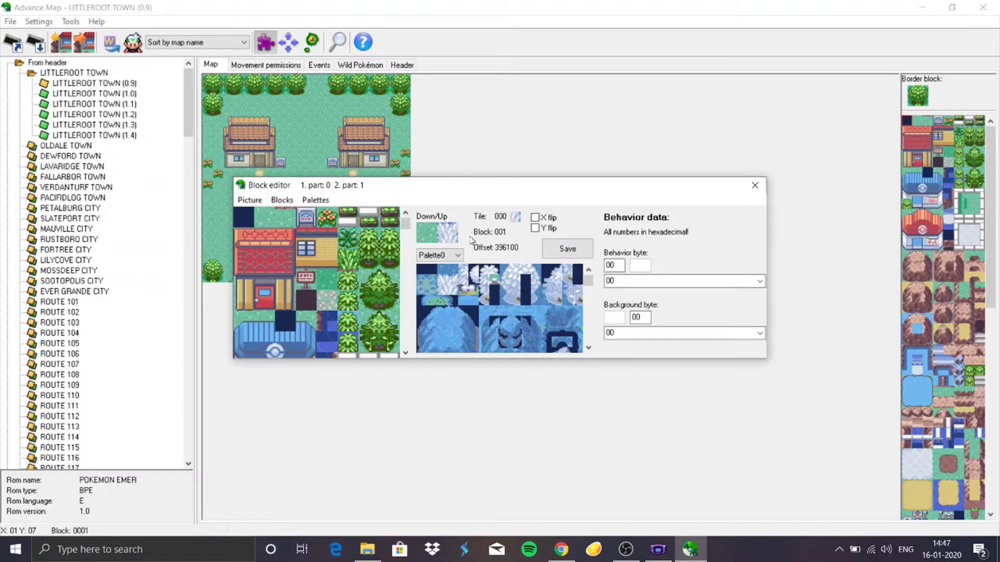
left_click(323, 241)
left_click(754, 187)
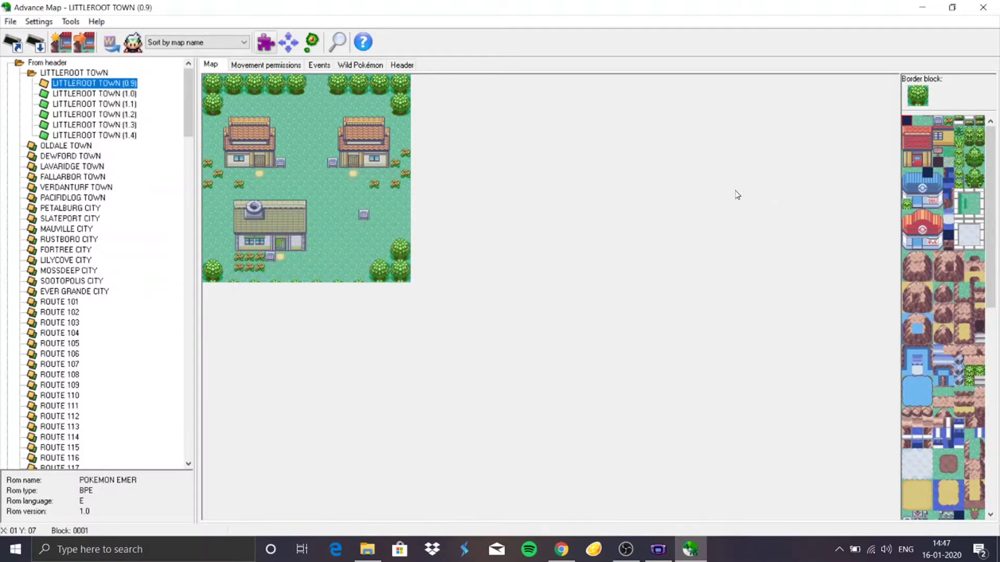
left_click(288, 42)
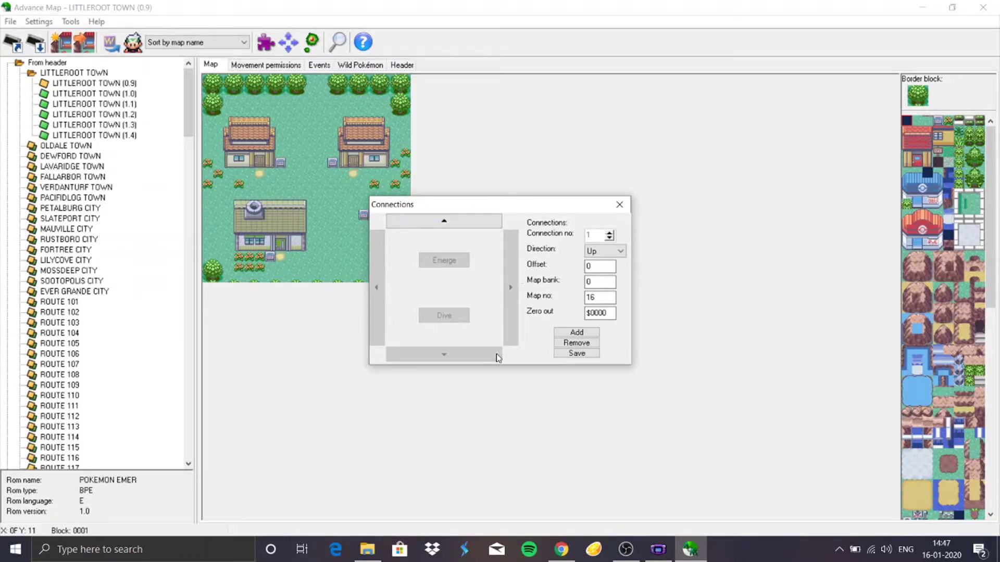
left_click(451, 220)
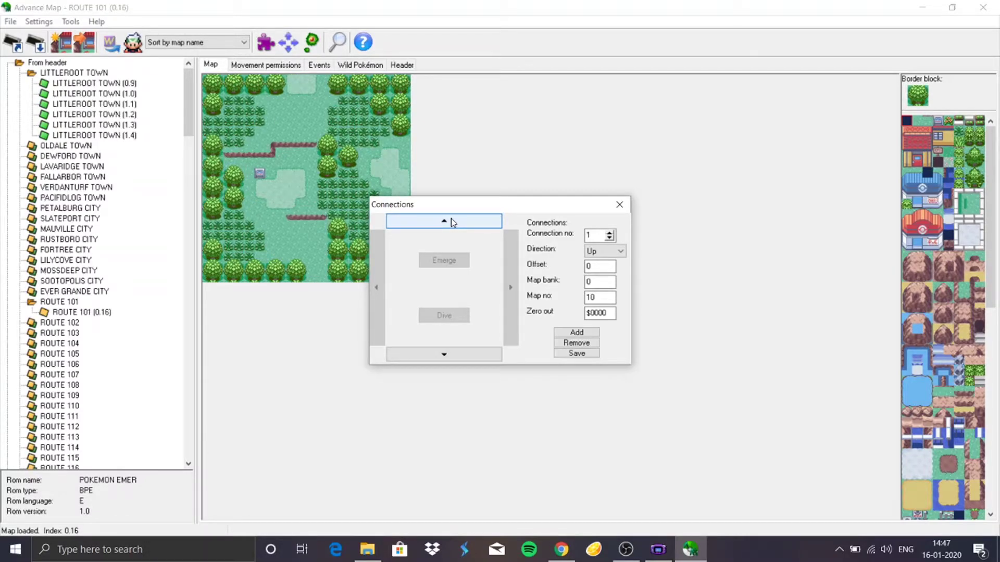
left_click(446, 354)
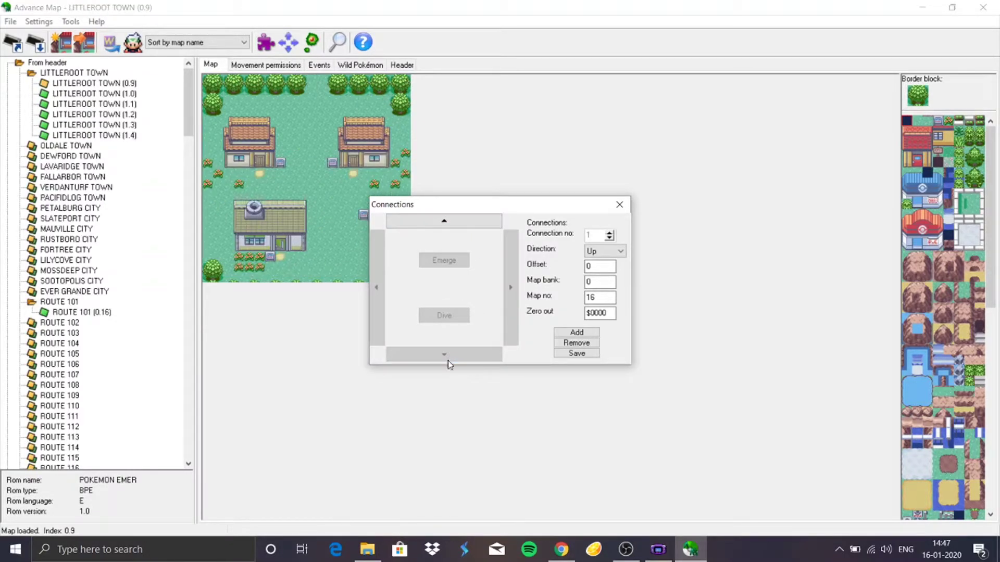
left_click(444, 221)
left_click(444, 221)
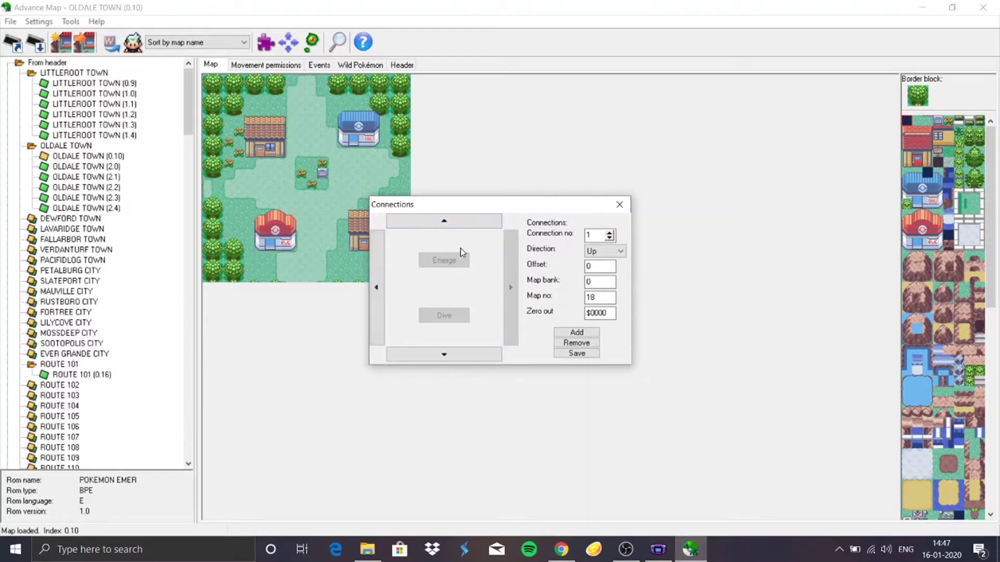
left_click(380, 307)
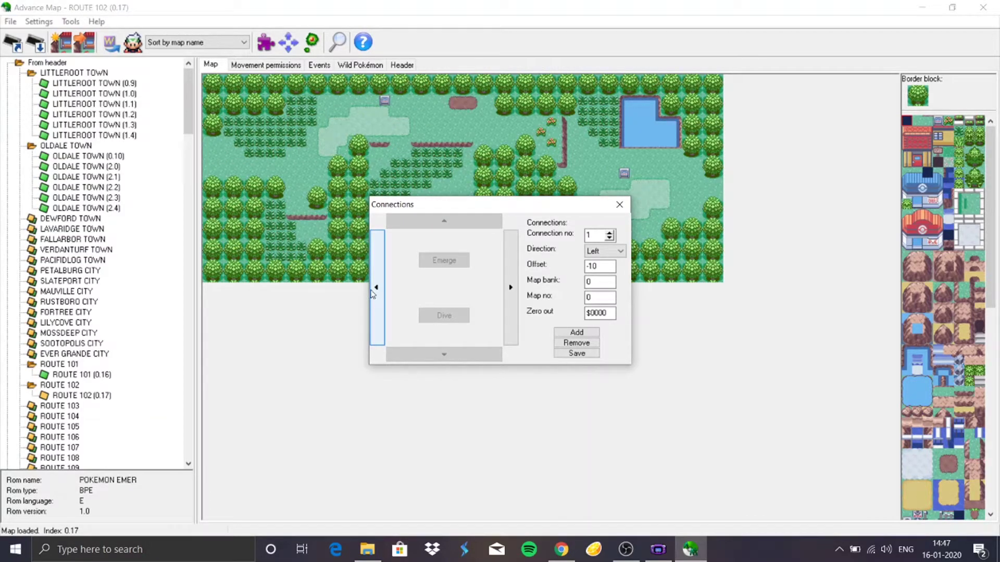
left_click(514, 310)
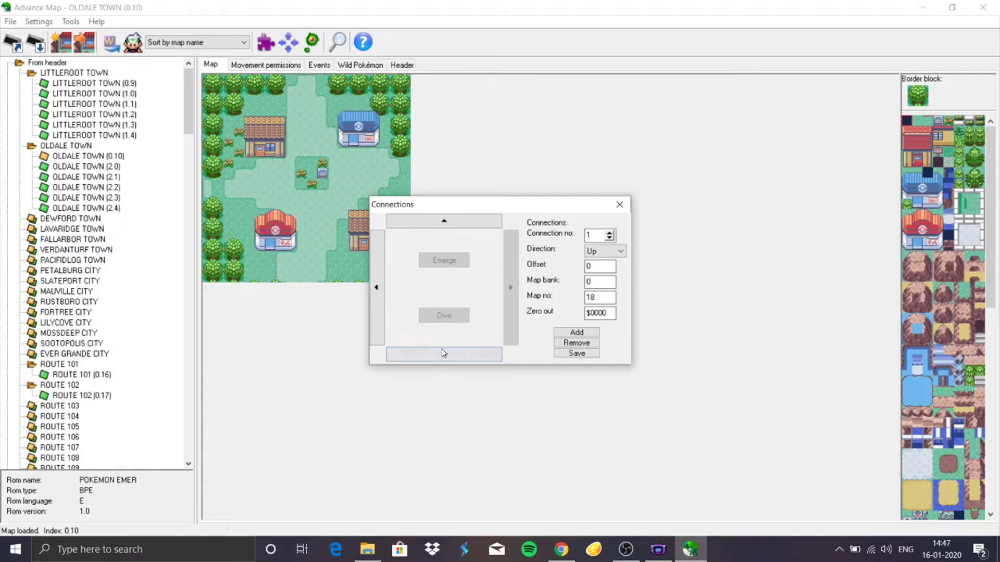
left_click(443, 353)
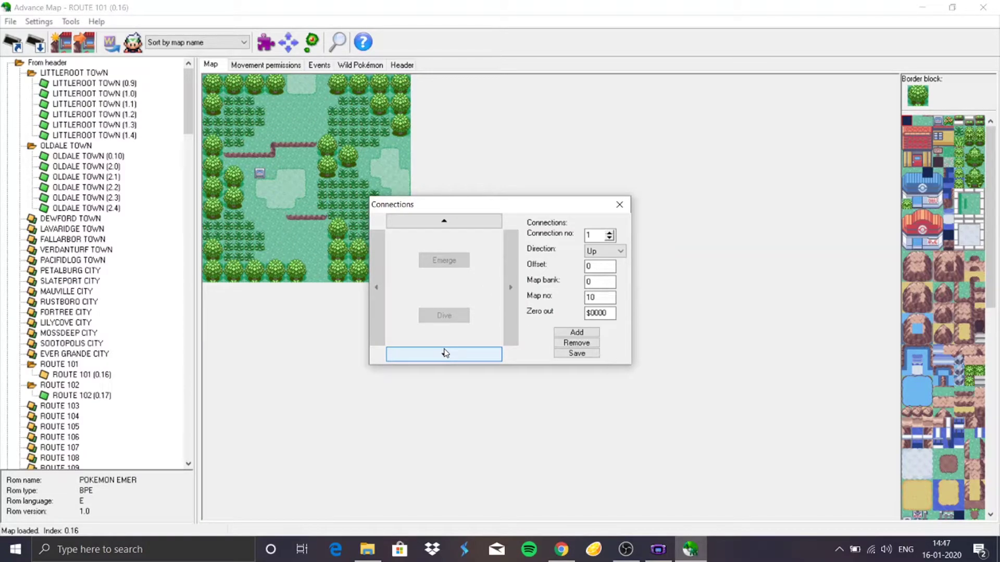
left_click(443, 354)
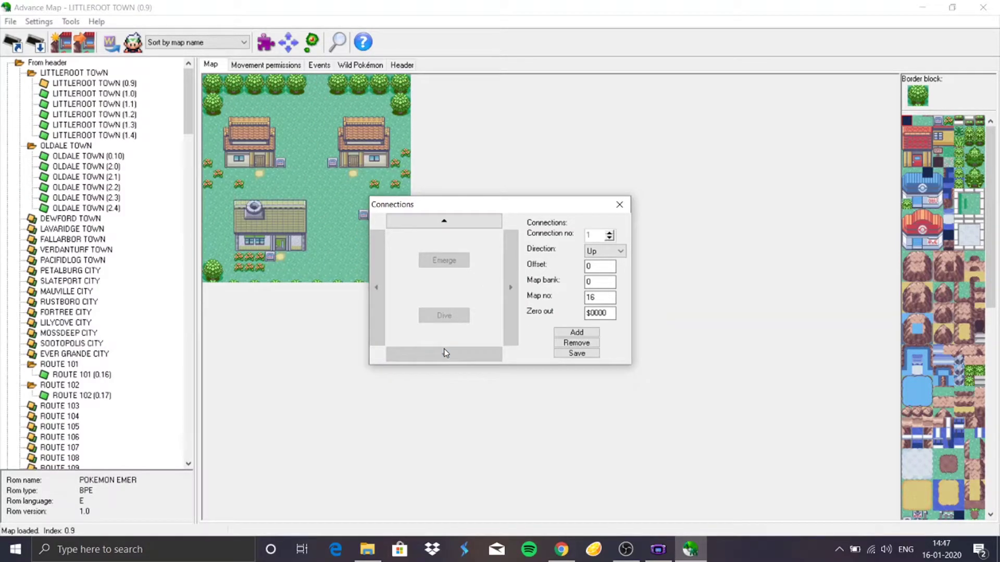
left_click(618, 206)
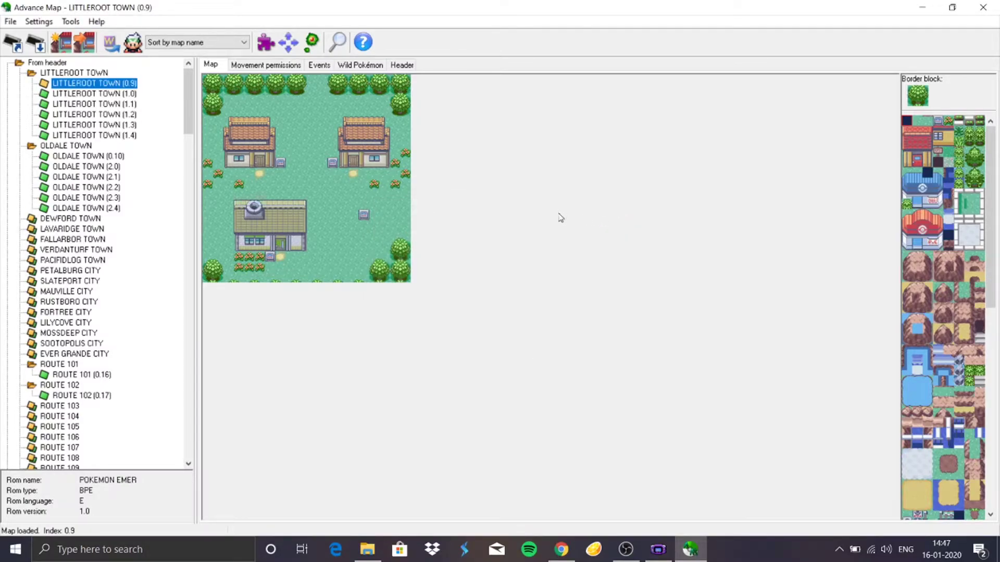